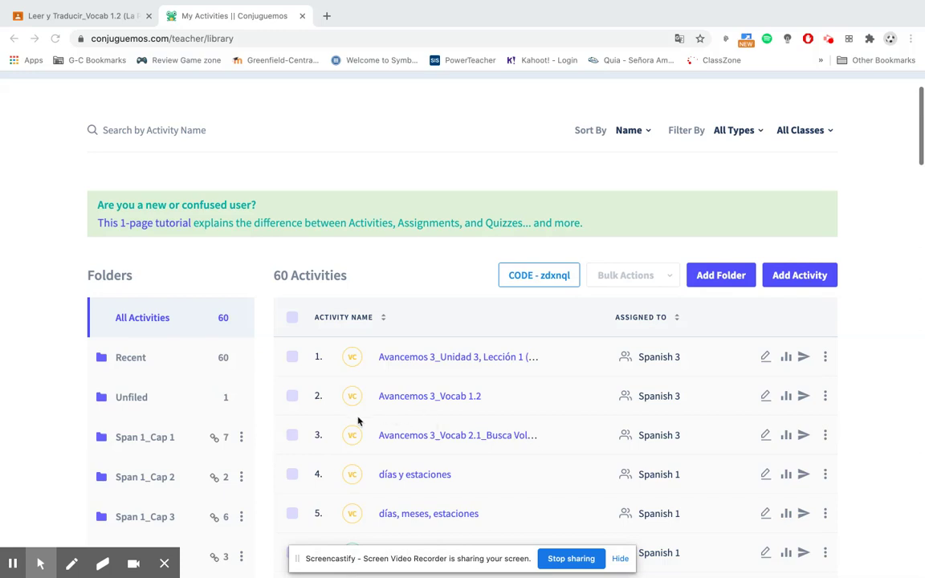
# Step: Open the Span 1_Cap 3 folder in the activity library
pyautogui.scroll(-3, 358, 421)
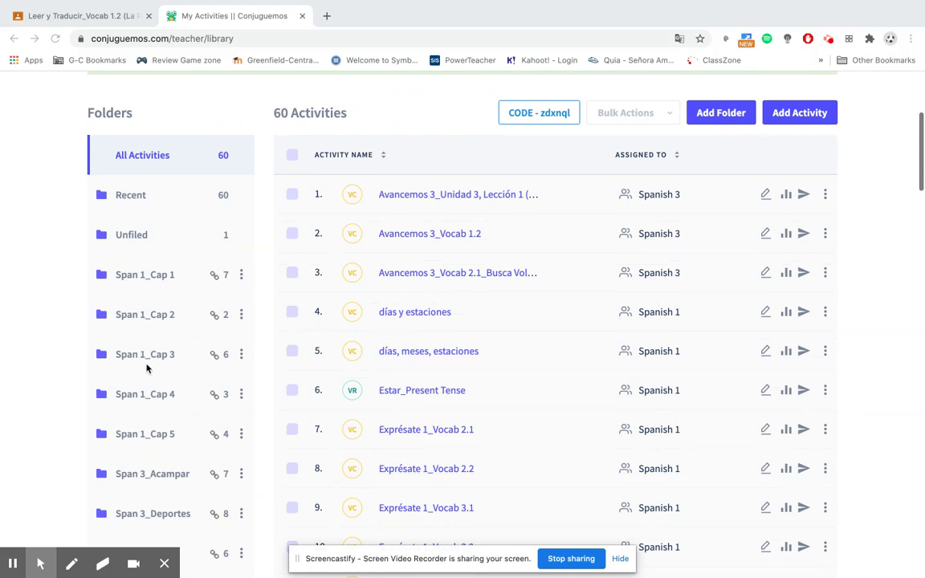
pyautogui.click(242, 357)
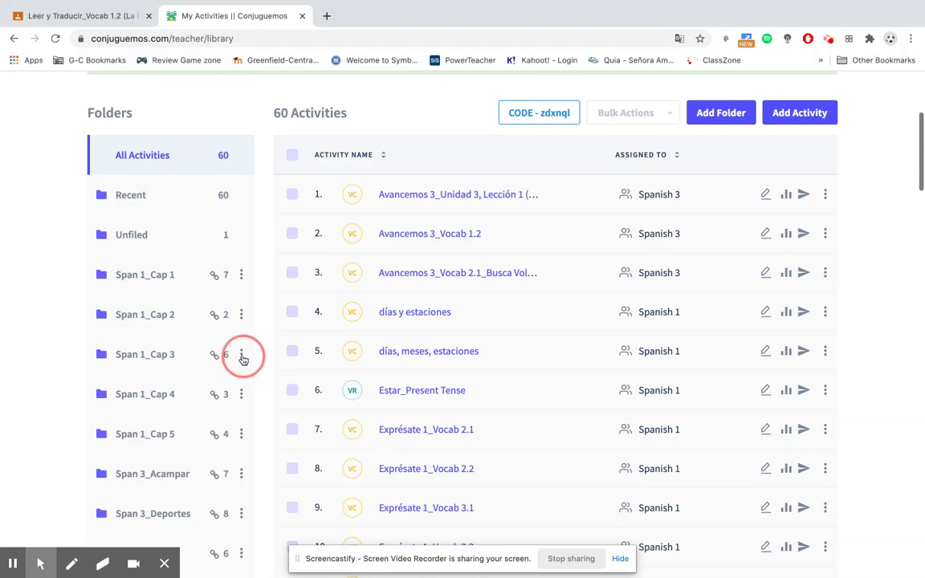
pyautogui.click(166, 355)
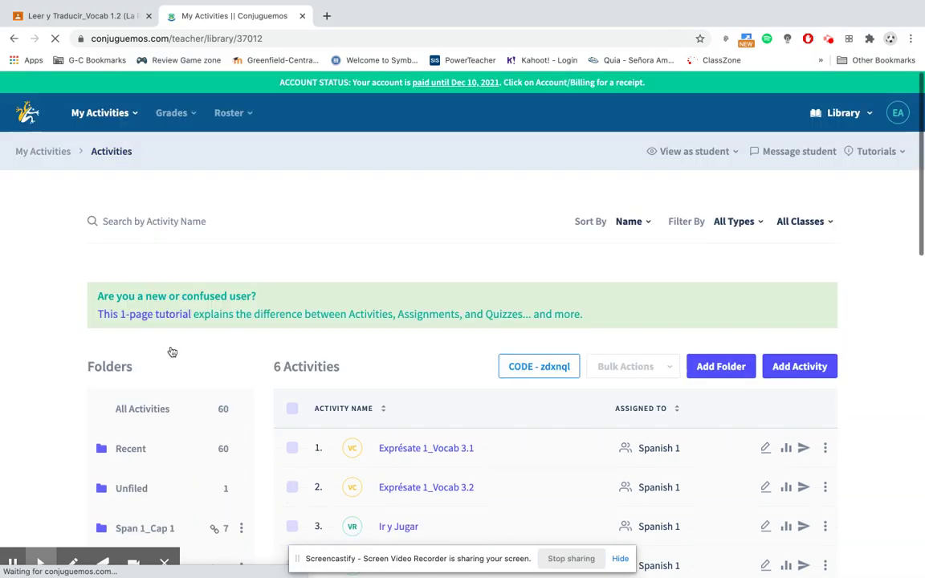
# Step: Turn the Ir y Jugar activity into an assignment
pyautogui.scroll(-2, 434, 449)
pyautogui.scroll(-1, 434, 452)
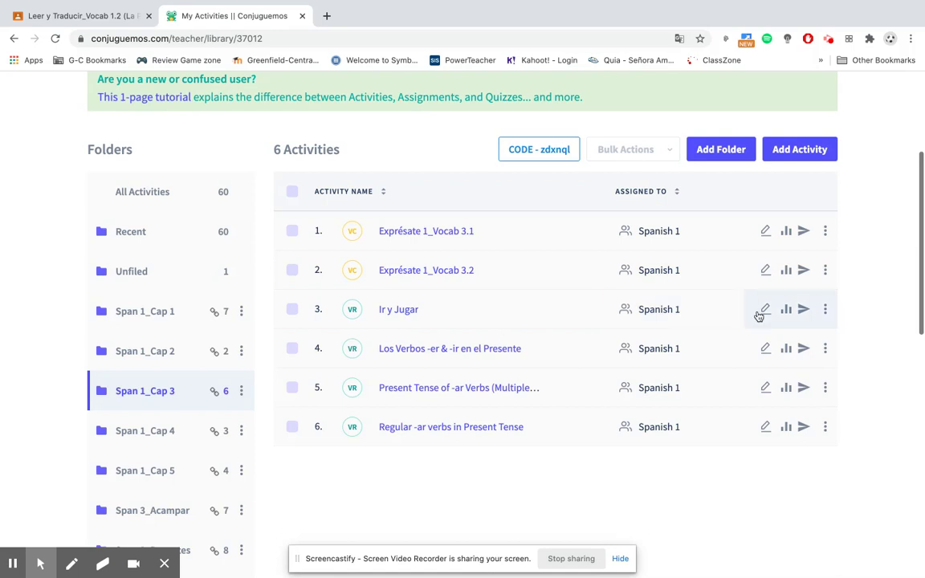
pyautogui.click(826, 310)
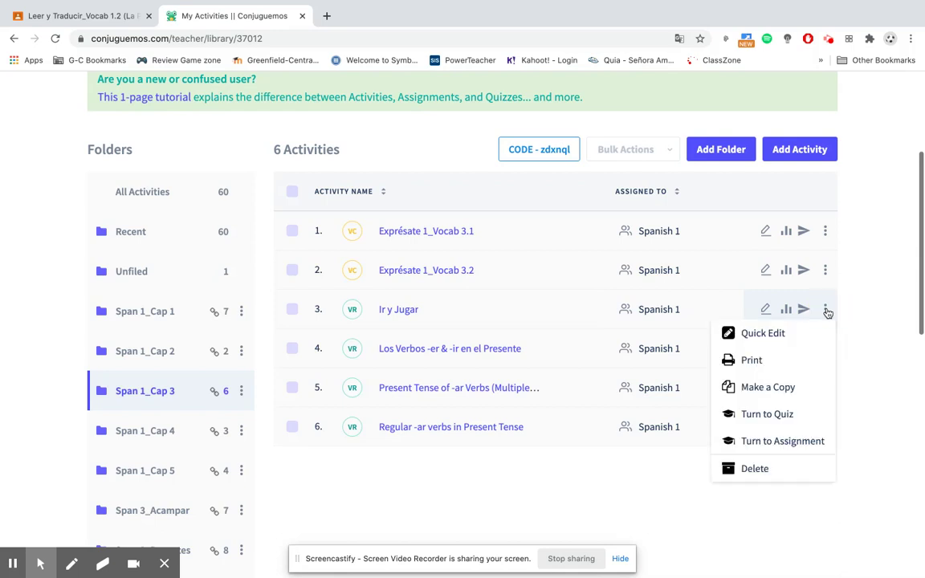
pyautogui.click(807, 444)
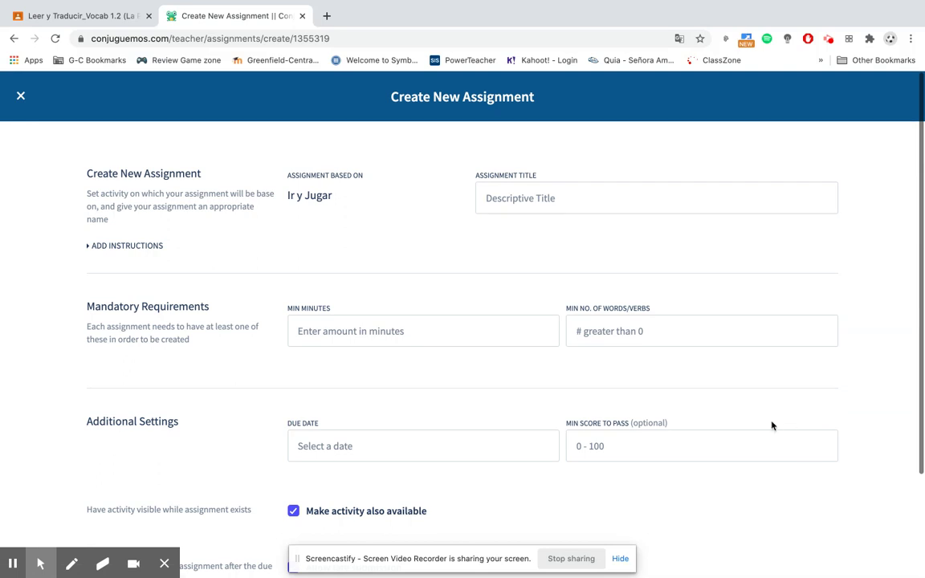
# Step: Title the new assignment "Graded Practice_Ir y Jugar"
pyautogui.click(516, 197)
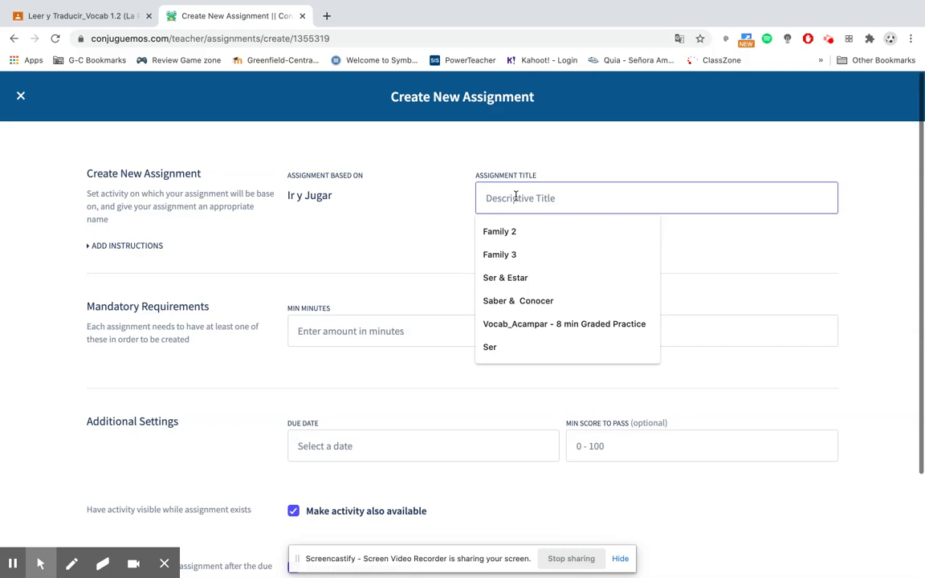
pyautogui.write('Graded Pa')
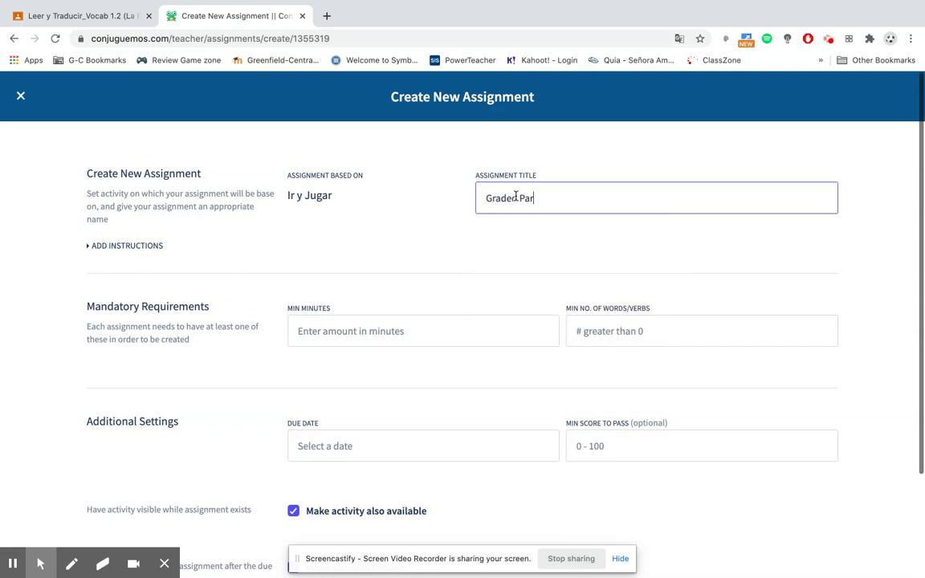
pyautogui.press('BackSpace')
pyautogui.write('ractice')
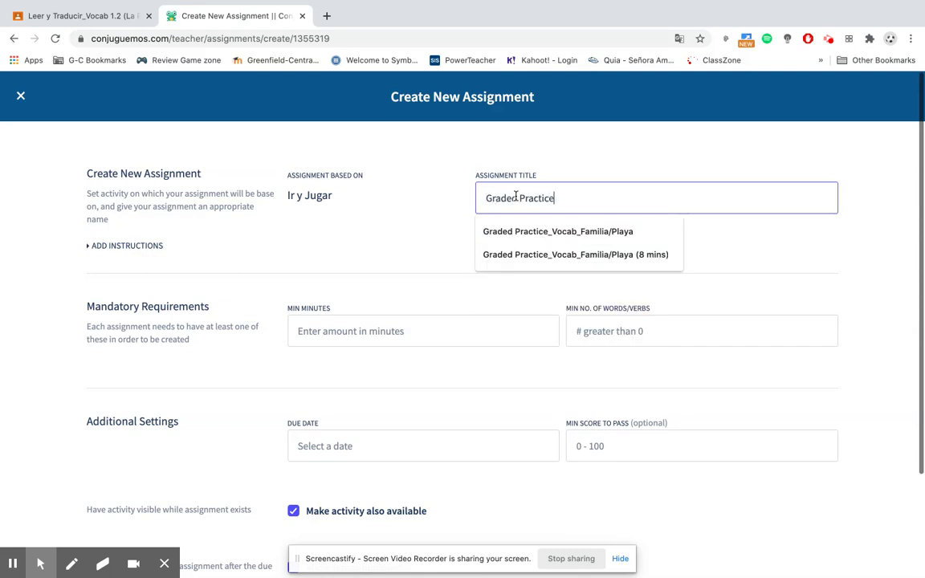
pyautogui.write('_I')
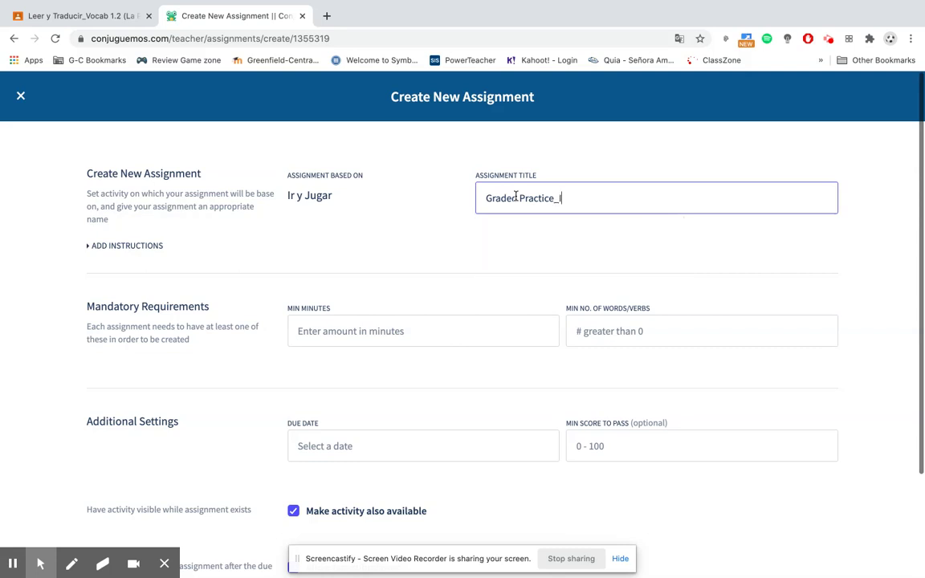
pyautogui.write('r y Jugar')
# Step: Require a minimum of 5 minutes and at least 30 words/verbs for the assignment
pyautogui.scroll(-3, 419, 263)
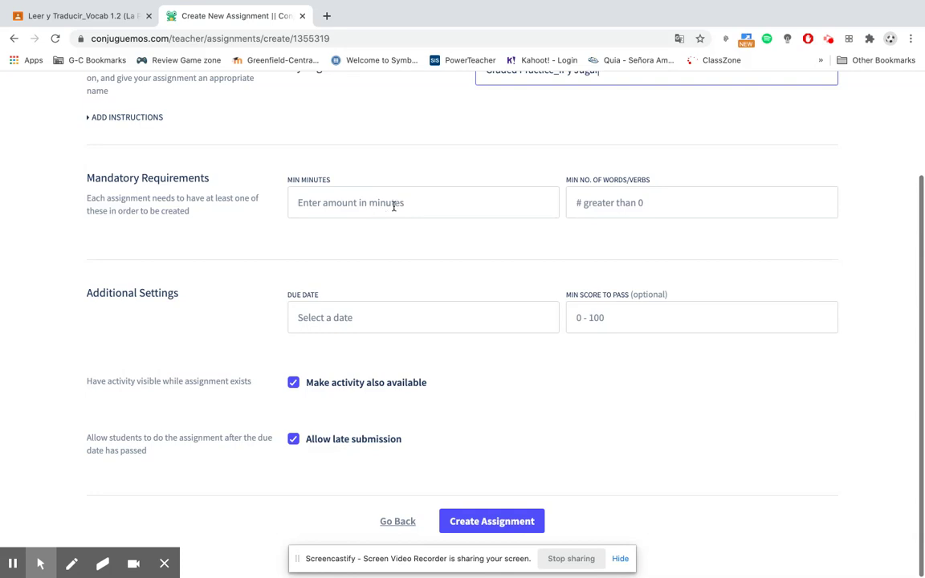
pyautogui.click(394, 205)
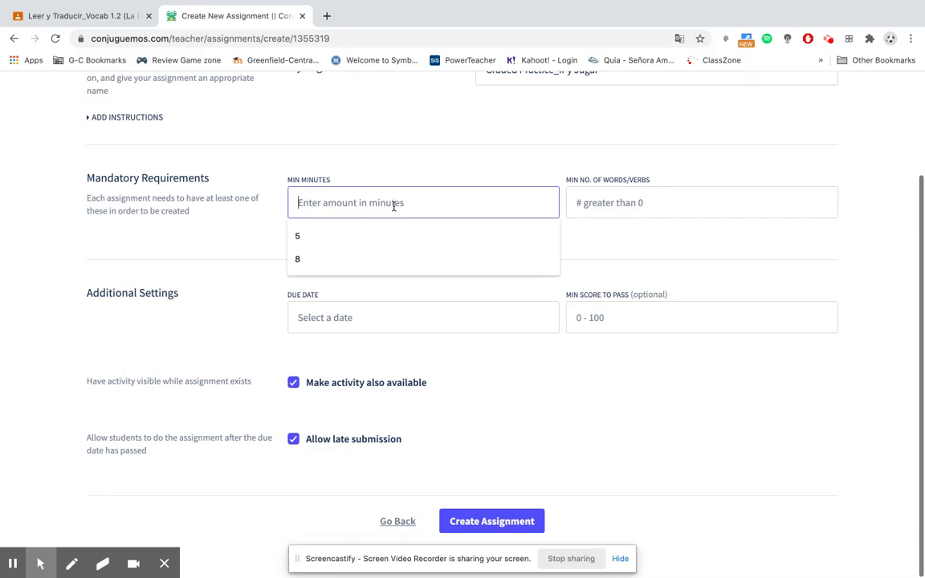
pyautogui.click(320, 242)
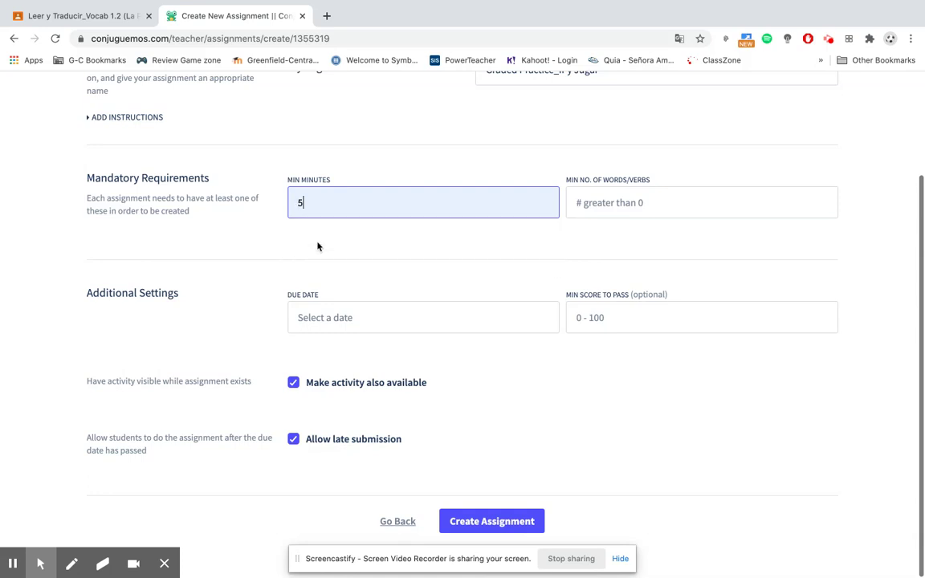
pyautogui.click(602, 206)
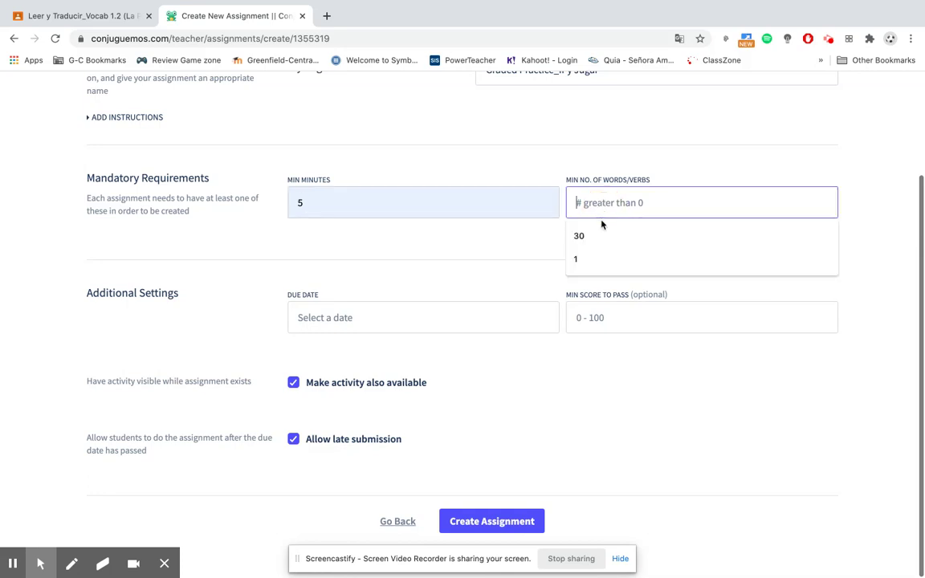
pyautogui.click(600, 234)
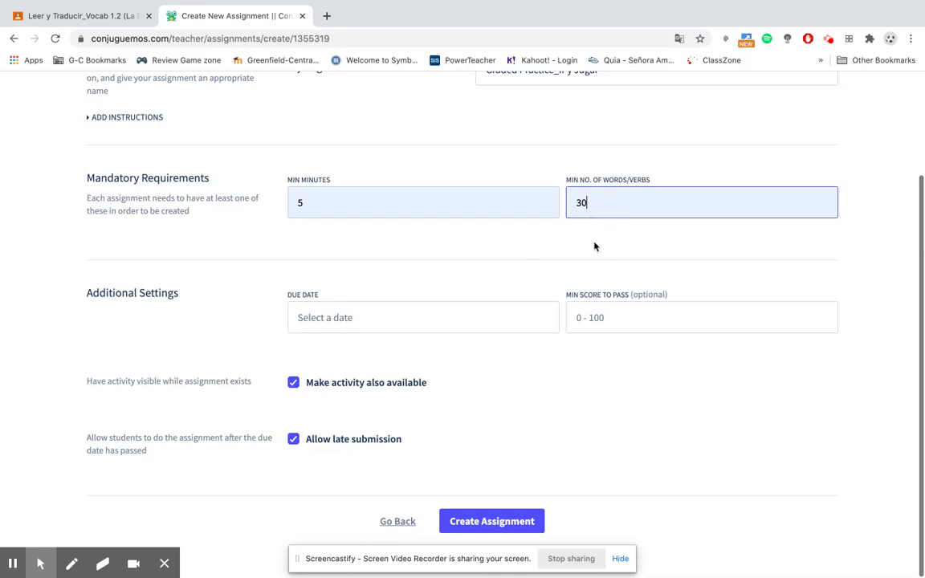
# Step: Set the assignment's due date to February 12, 2021
pyautogui.scroll(-1, 415, 288)
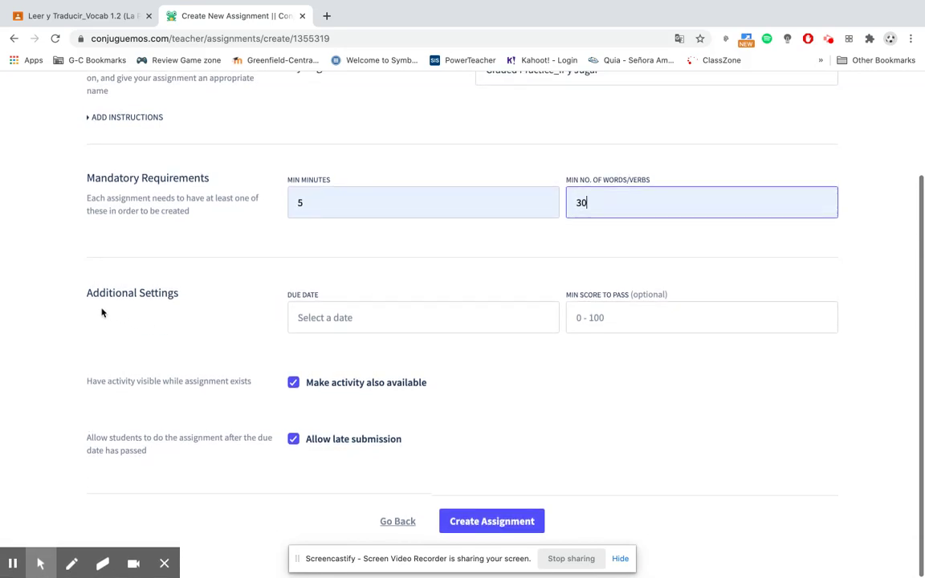
pyautogui.click(343, 320)
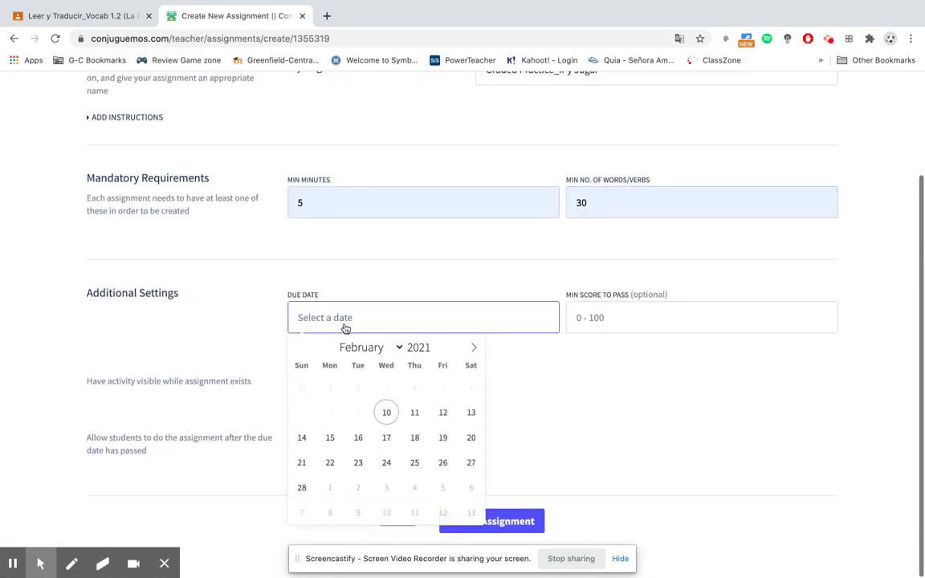
pyautogui.click(443, 412)
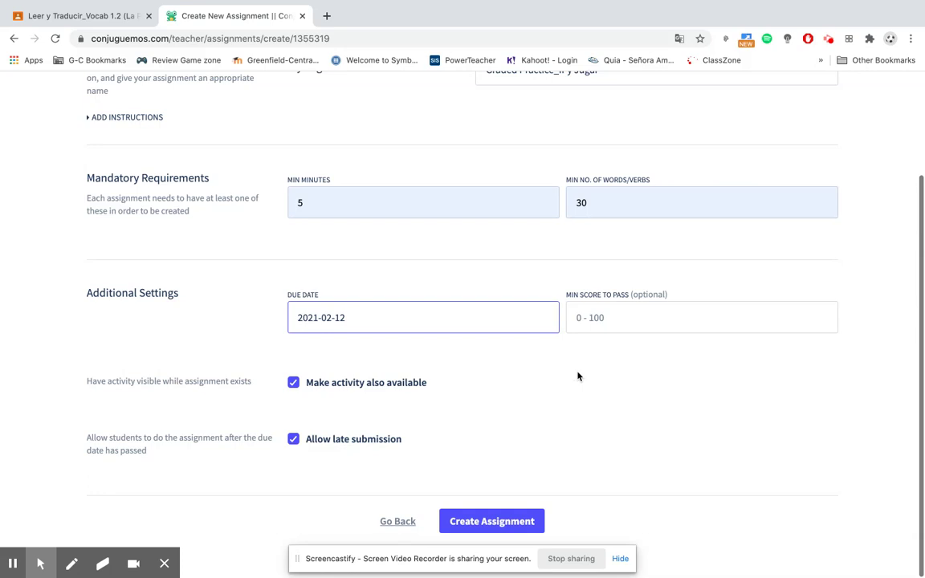
# Step: Set the minimum score to pass to 75 and create the assignment
pyautogui.click(600, 320)
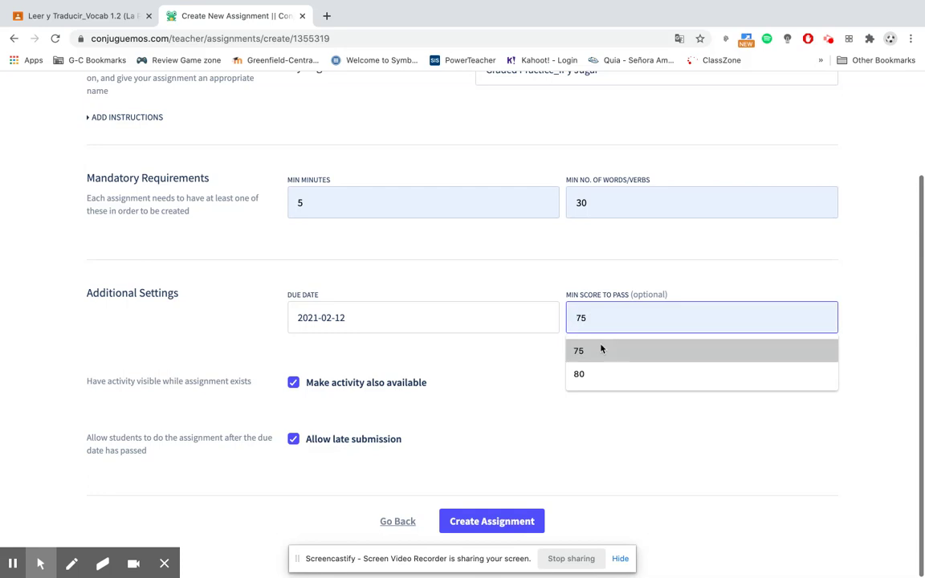
pyautogui.click(602, 350)
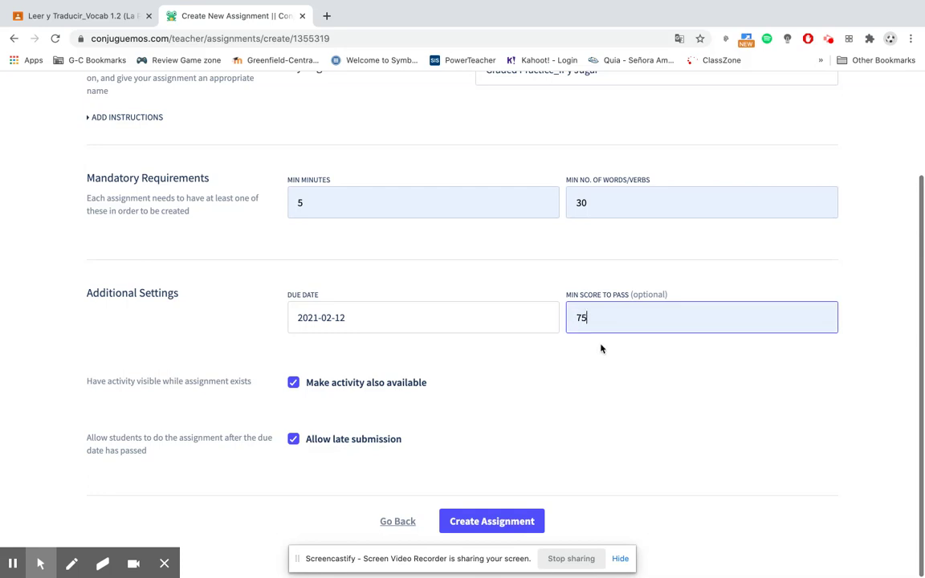
pyautogui.click(515, 401)
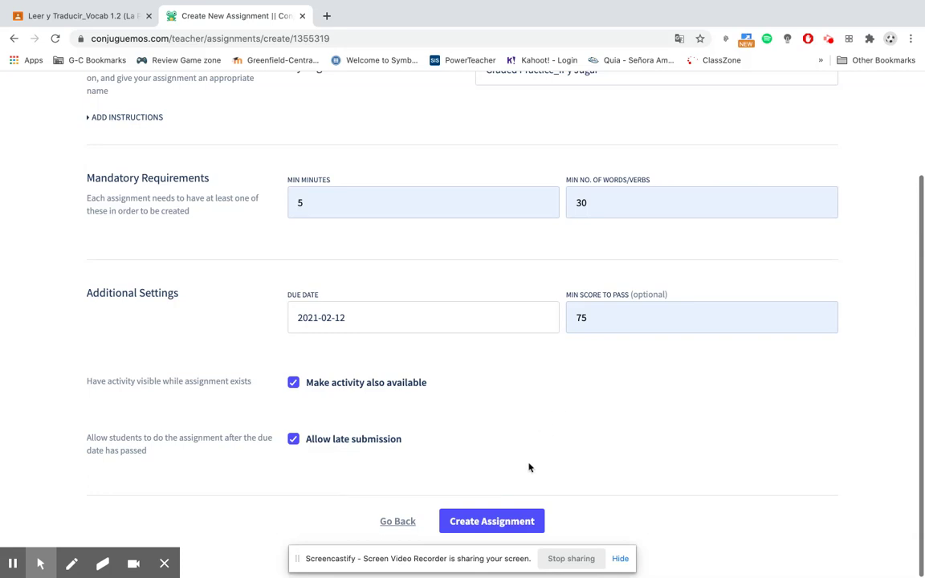
pyautogui.click(479, 522)
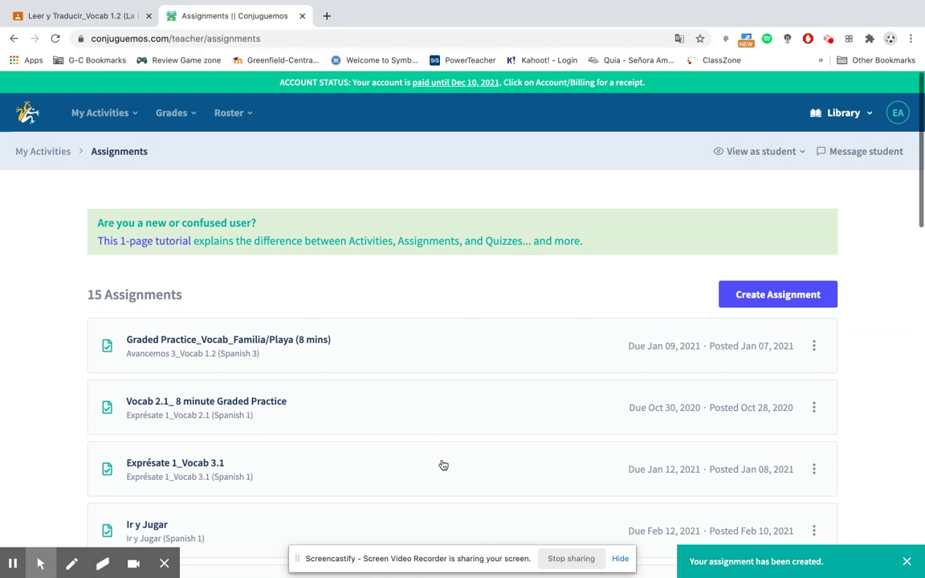
# Step: Copy the share link of the Graded Practice_Ir y Jugar assignment and return to the assignments list
pyautogui.scroll(-3, 444, 465)
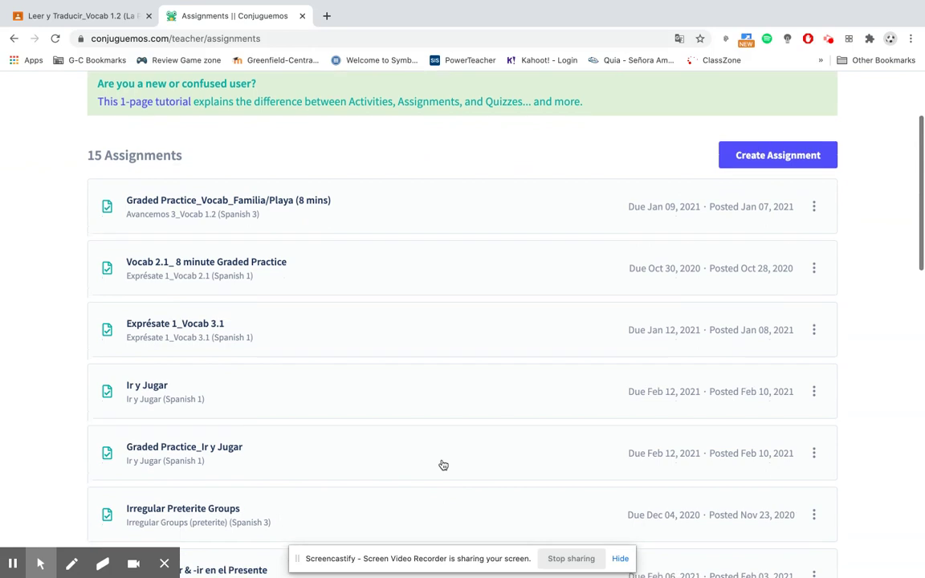
pyautogui.scroll(-2, 443, 464)
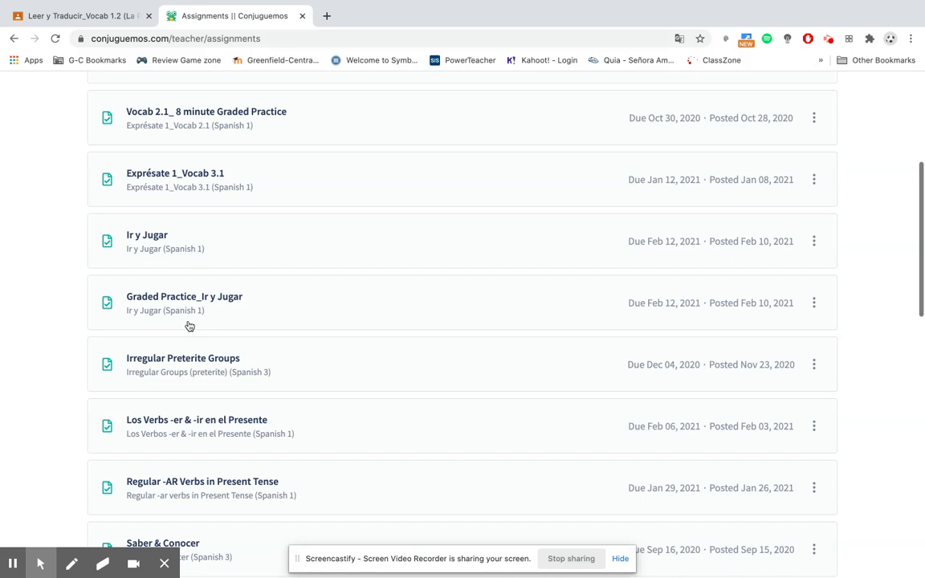
pyautogui.click(533, 311)
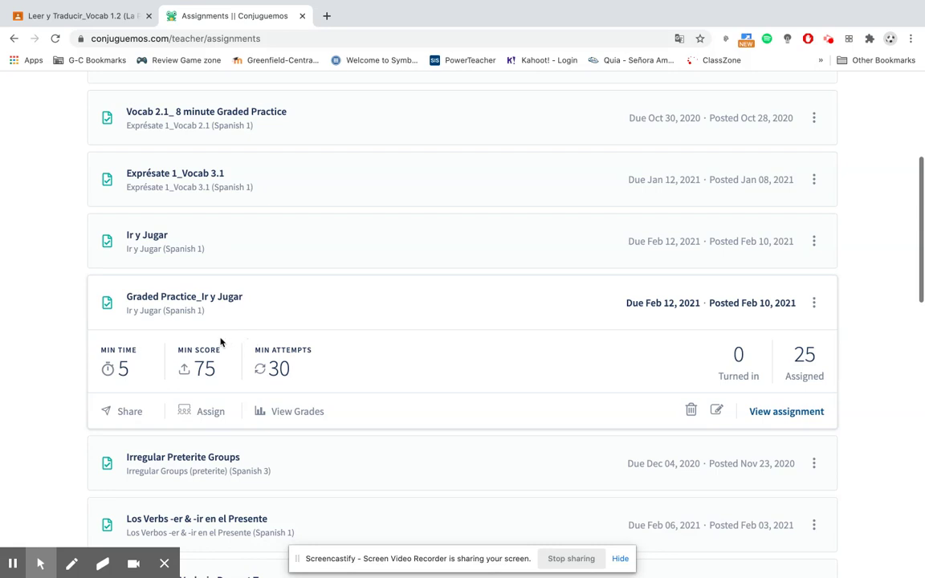
pyautogui.click(118, 416)
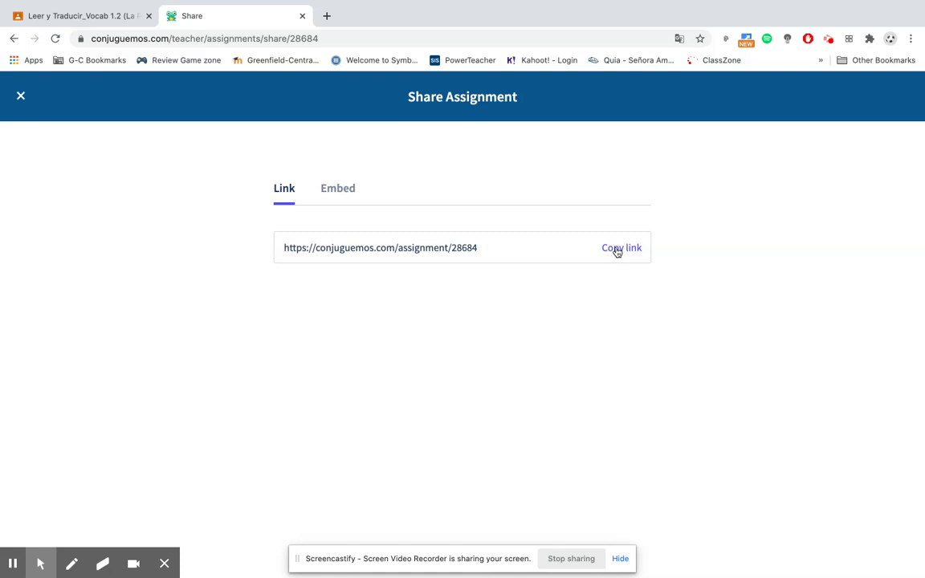
pyautogui.click(617, 249)
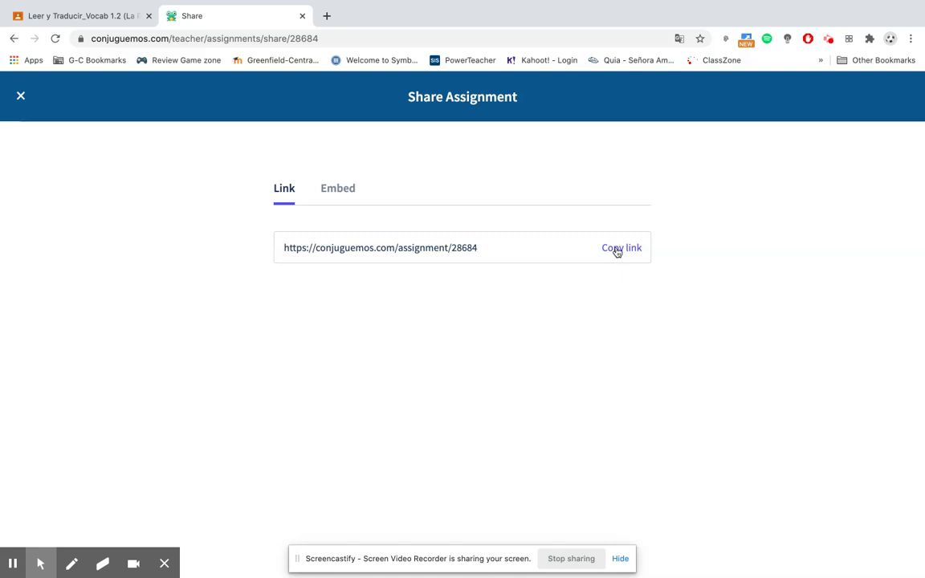
pyautogui.click(21, 96)
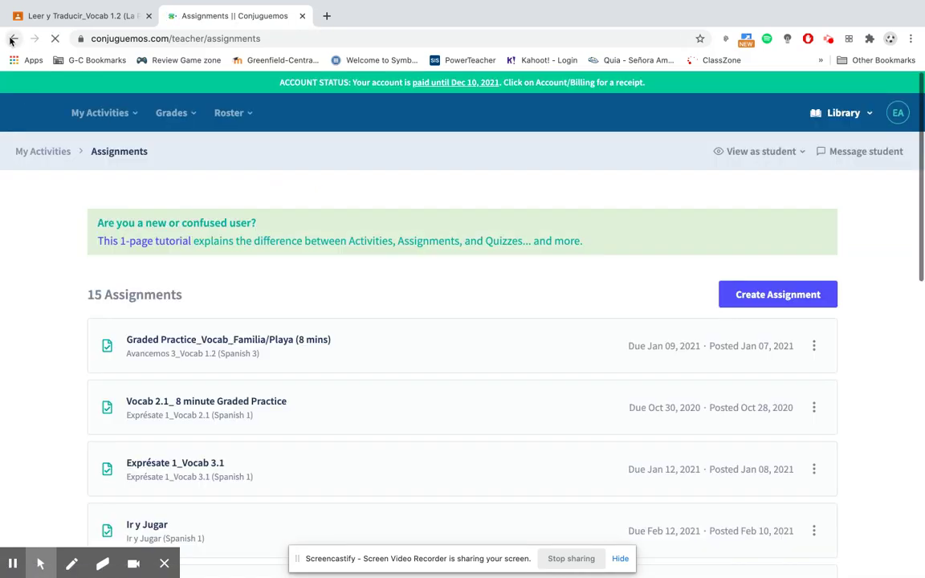
# Step: Assign Graded Practice_Ir y Jugar to the Spanish 1 class
pyautogui.scroll(-2, 343, 508)
pyautogui.scroll(-2, 343, 510)
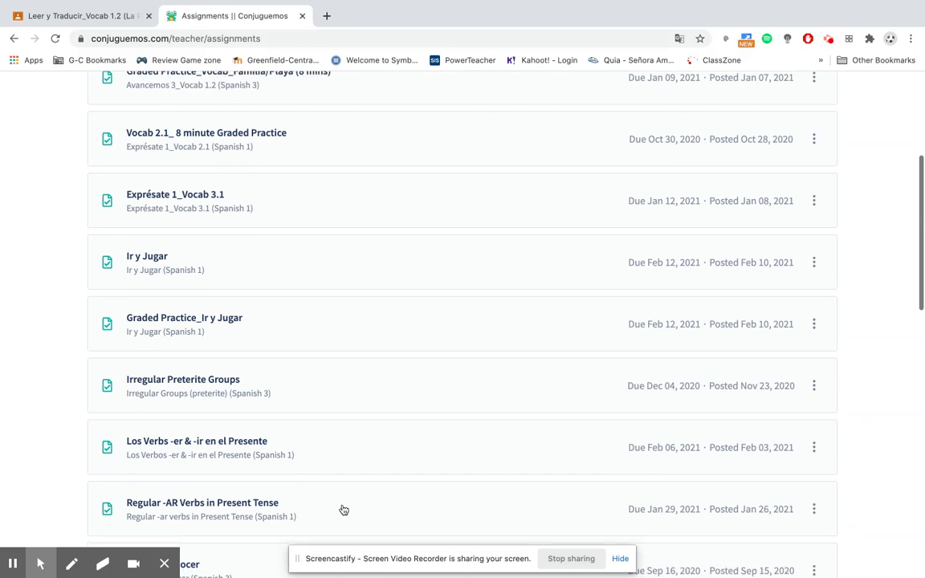
pyautogui.click(345, 315)
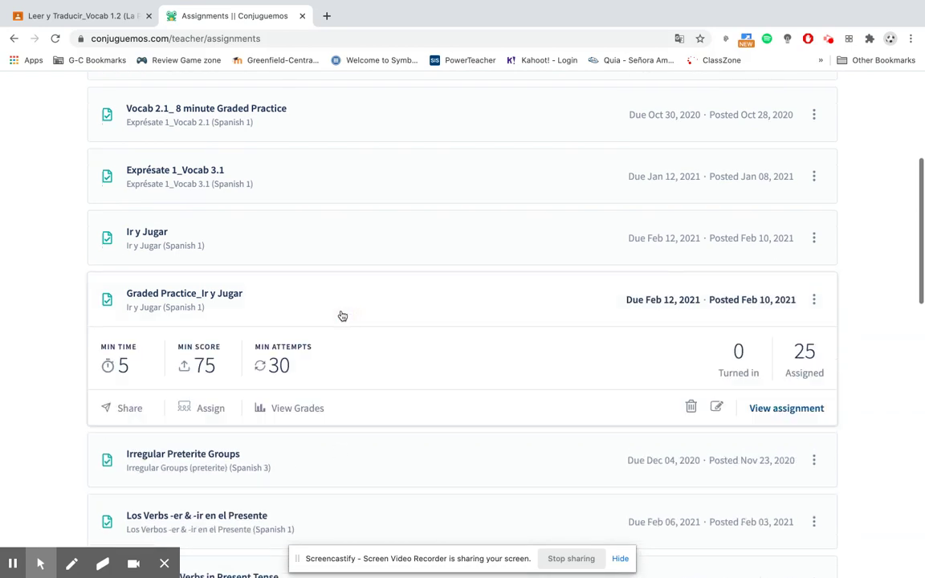
pyautogui.click(196, 412)
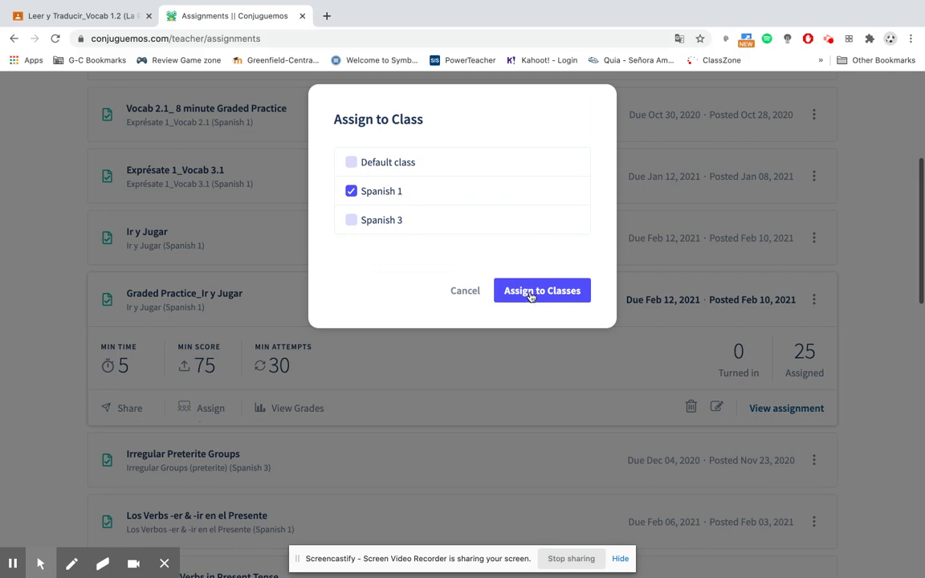
pyautogui.click(530, 293)
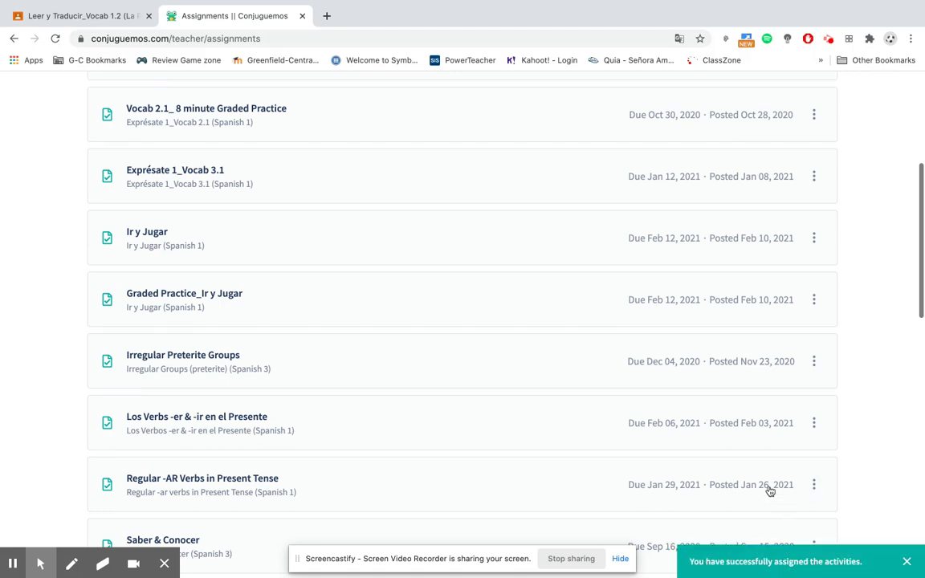
pyautogui.scroll(1, 455, 344)
pyautogui.scroll(5, 455, 344)
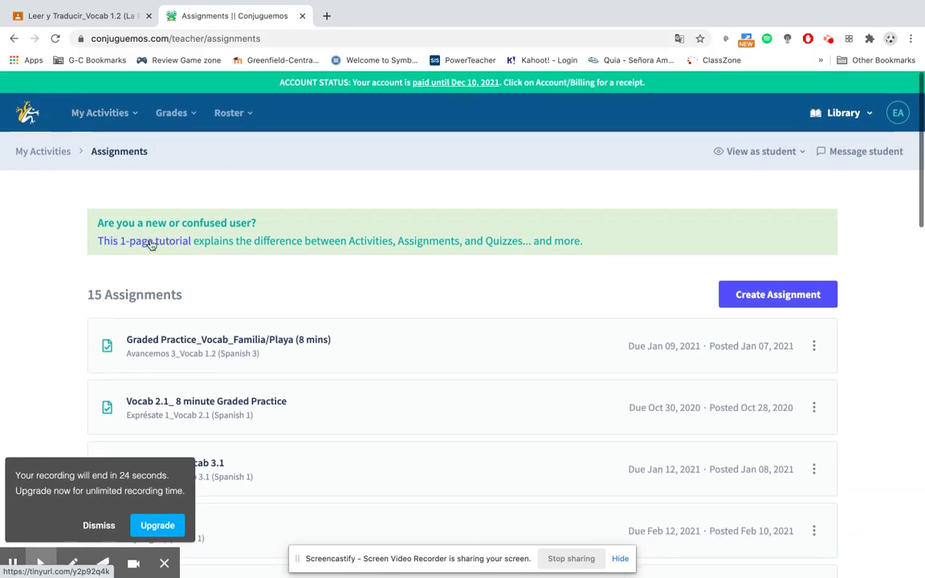
pyautogui.click(172, 117)
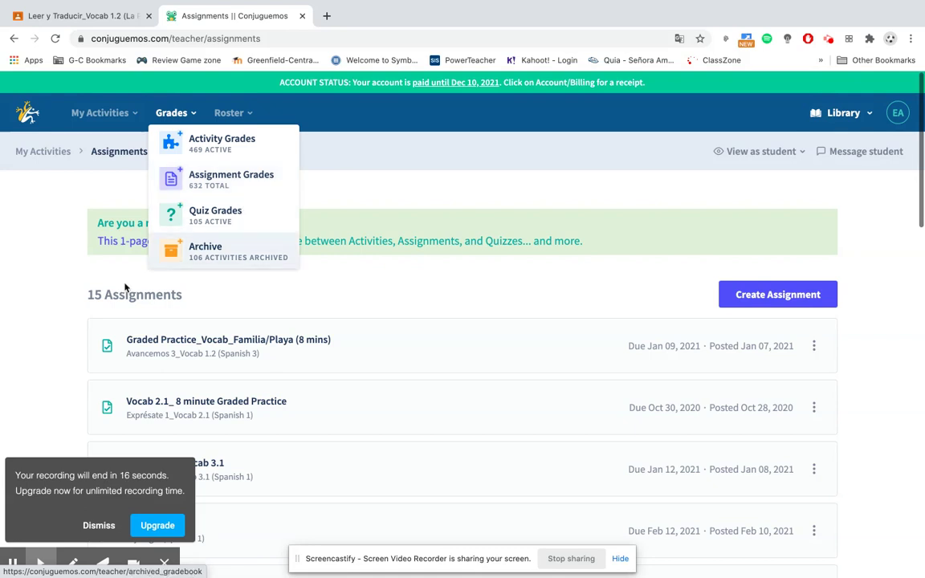
pyautogui.click(52, 322)
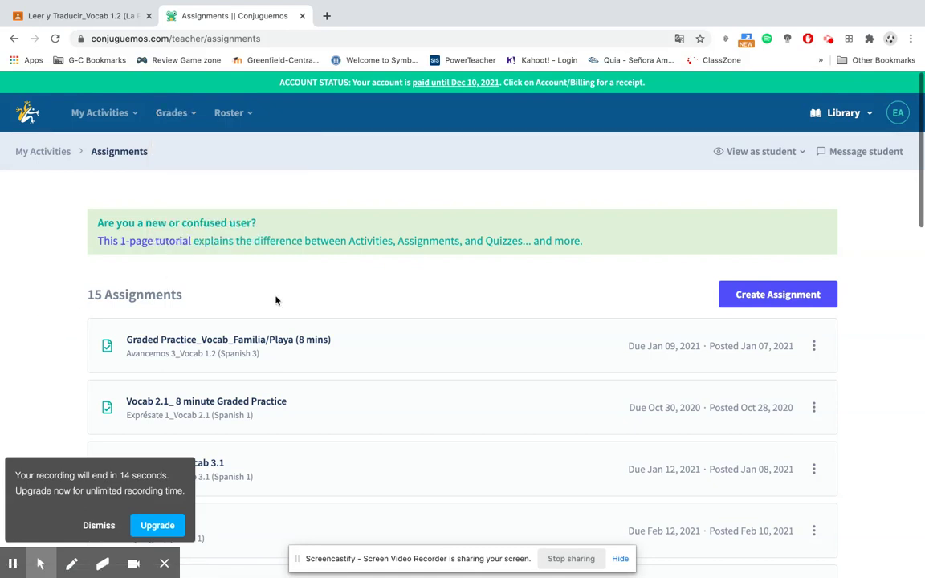